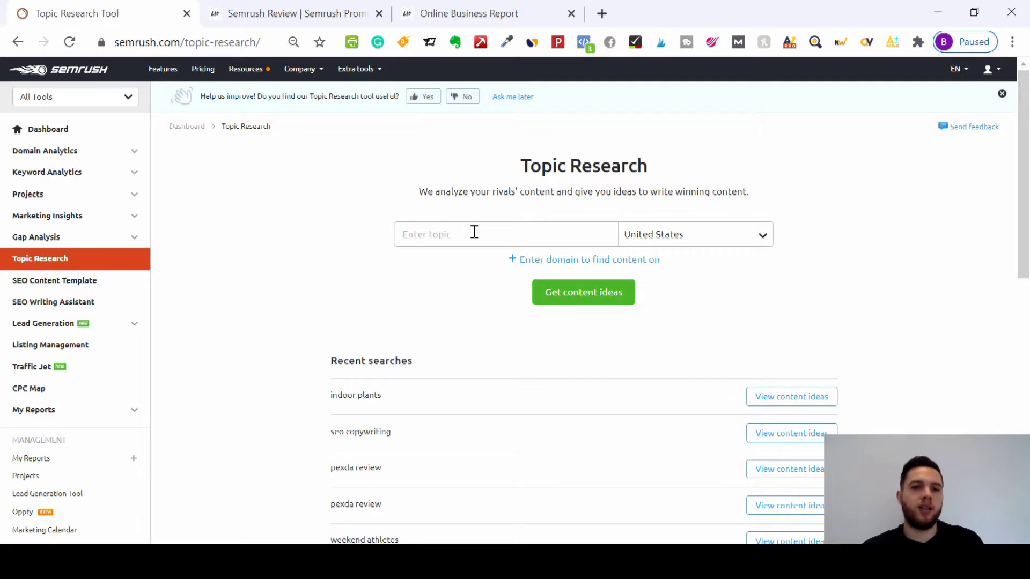
# - Click into Topic Research's empty topic field, with United States as the country
pyautogui.click(475, 231)
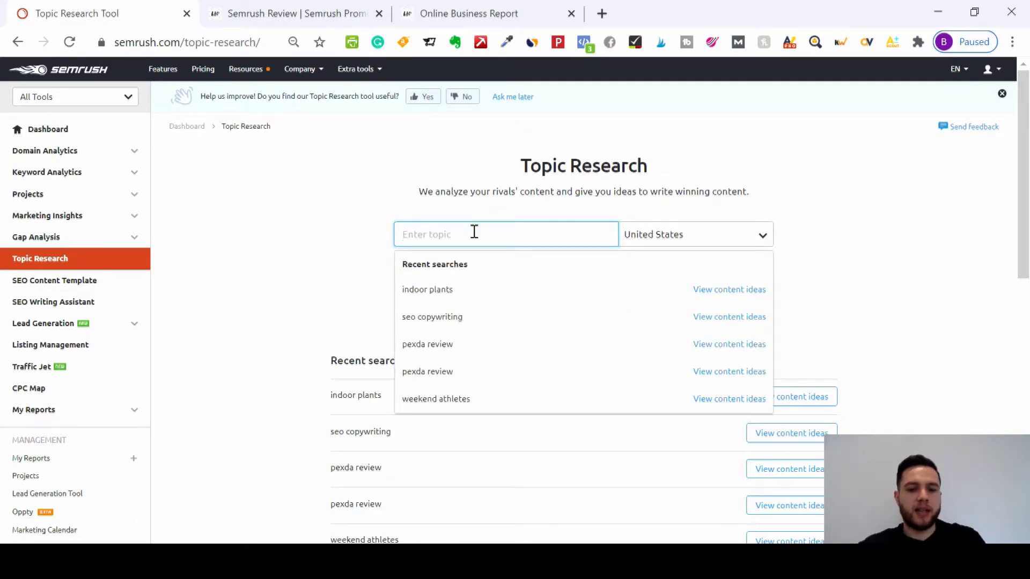
# - Run a Topic Research search for 'indoor plants' in the United States, picked from recent searches
pyautogui.write('indoor plants')
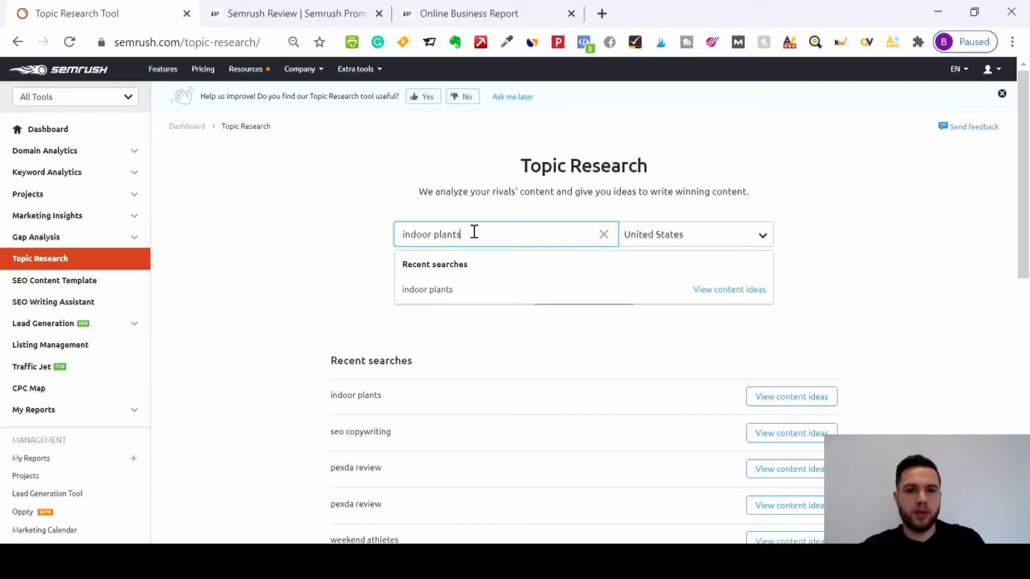
pyautogui.click(808, 247)
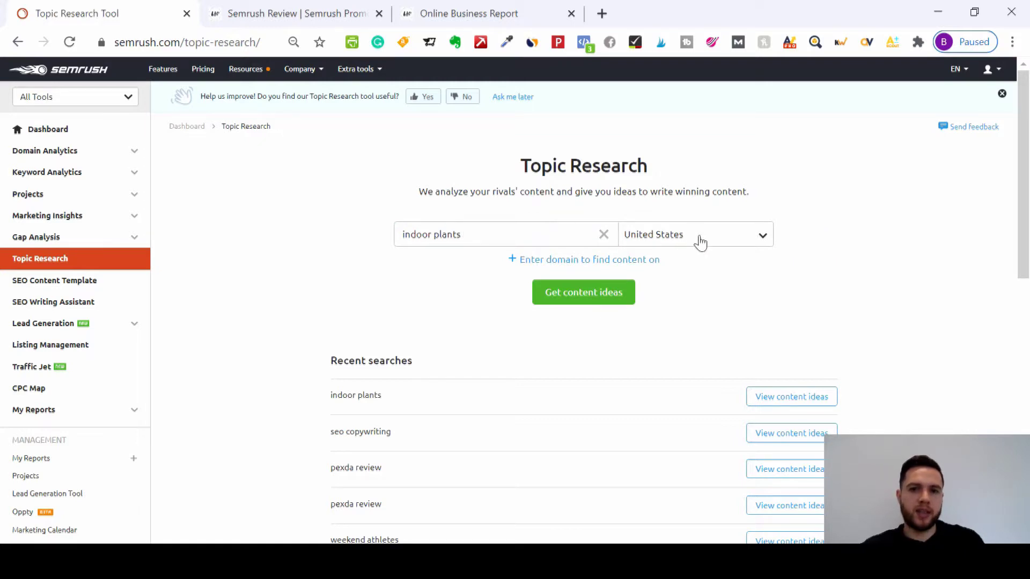
pyautogui.click(603, 295)
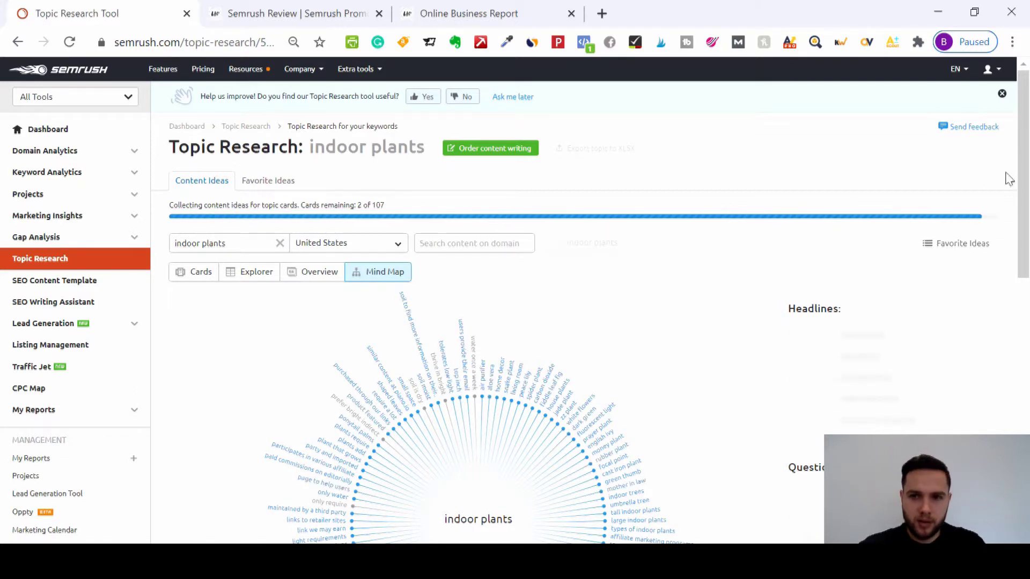
# - Scroll the mind map to view the wheel and the 'water once a week' headlines and questions
pyautogui.moveTo(1024, 178); pyautogui.dragTo(1028, 241)
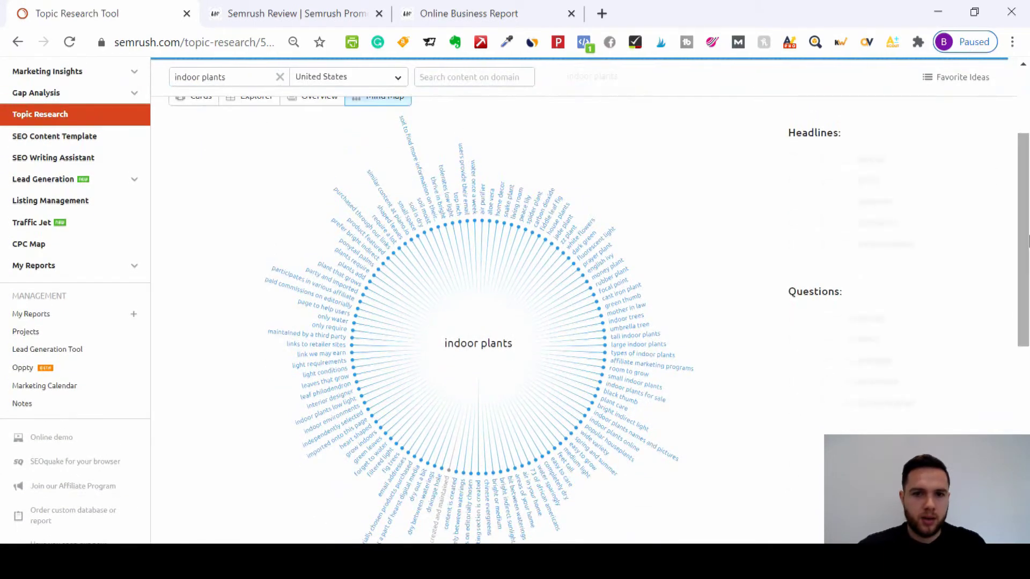
pyautogui.moveTo(1026, 252)
pyautogui.mouseDown()
pyautogui.moveTo(1027, 228)
pyautogui.moveTo(1028, 250)
pyautogui.mouseUp()
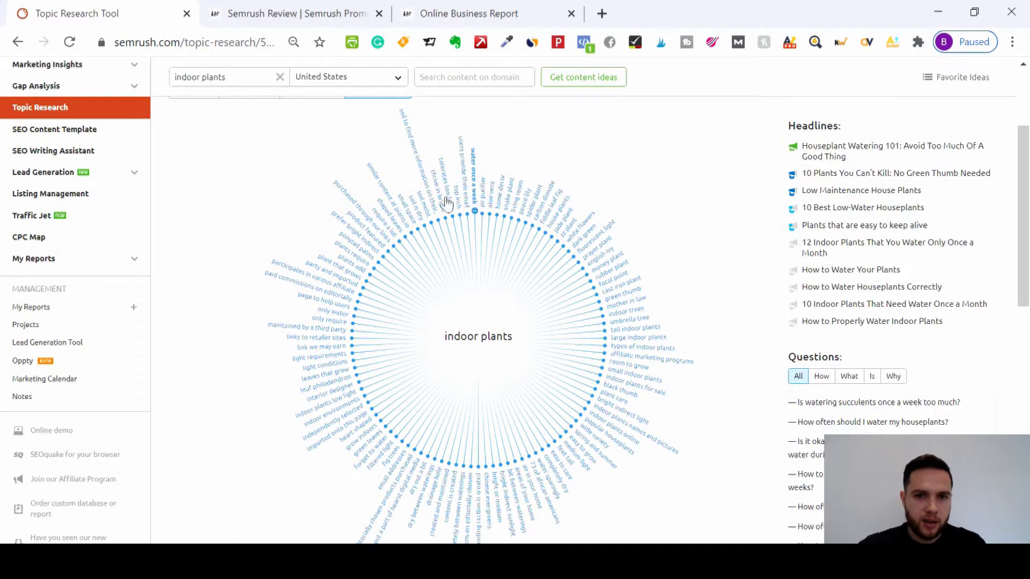
pyautogui.moveTo(1028, 268)
pyautogui.mouseDown()
pyautogui.moveTo(1026, 244)
pyautogui.moveTo(1014, 258)
pyautogui.mouseUp()
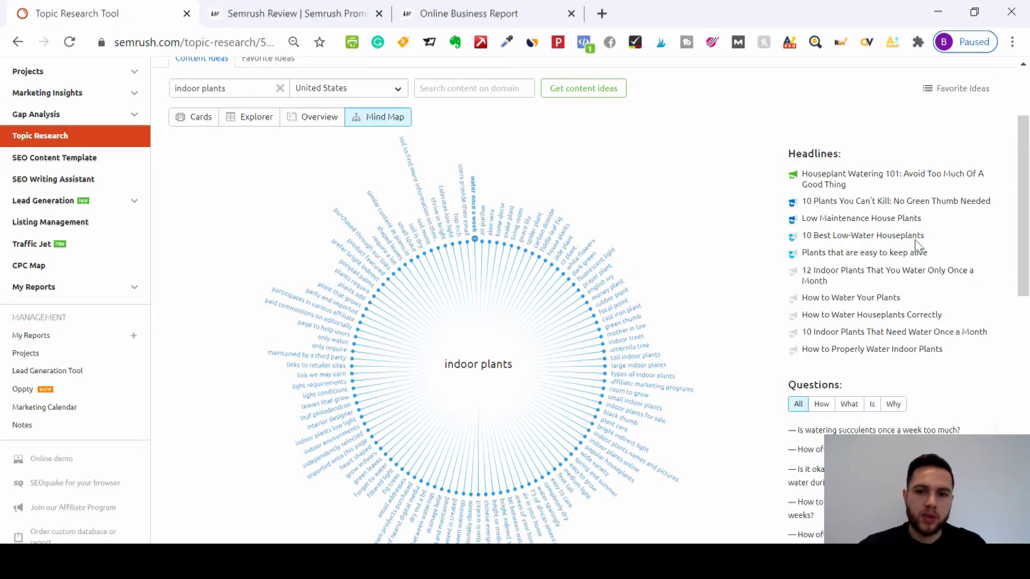
pyautogui.moveTo(1027, 215)
pyautogui.mouseDown()
pyautogui.moveTo(1027, 253)
pyautogui.moveTo(1026, 234)
pyautogui.mouseUp()
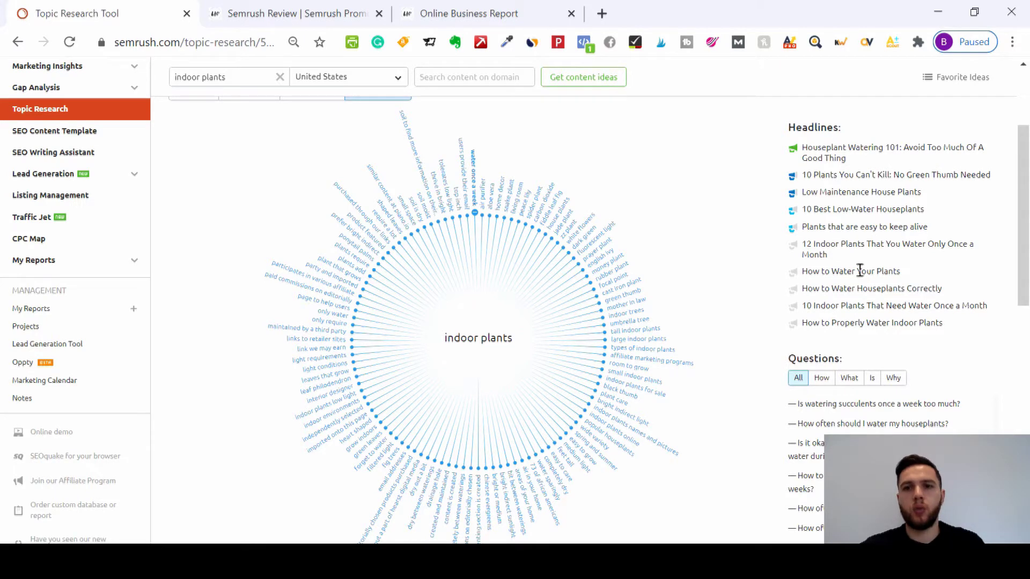
# - Select 'small indoor plants' on the mind map wheel and scroll through its headlines and questions
pyautogui.scroll(-4, 860, 270)
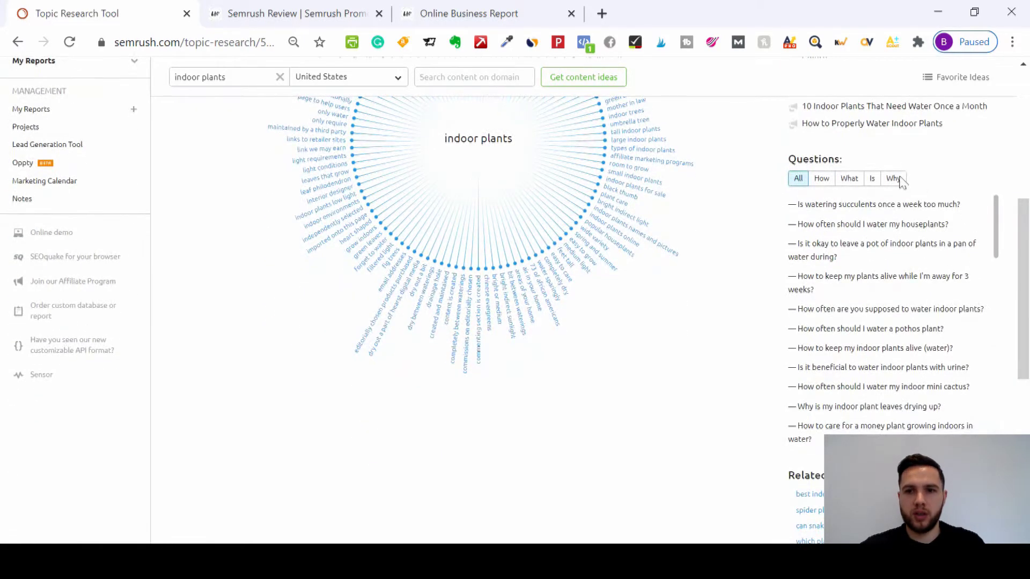
pyautogui.moveTo(1020, 274)
pyautogui.mouseDown()
pyautogui.moveTo(1027, 306)
pyautogui.moveTo(1028, 277)
pyautogui.mouseUp()
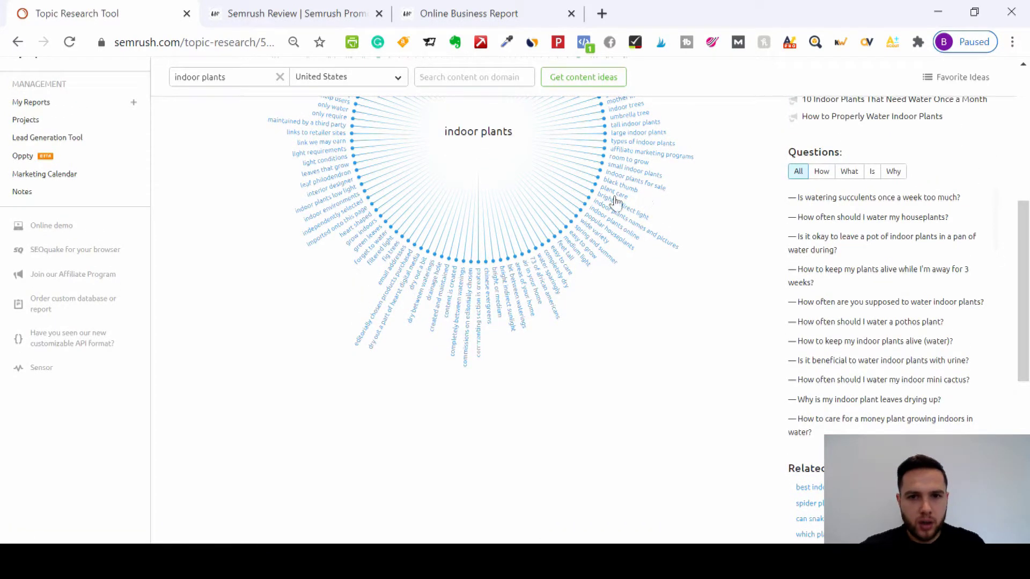
pyautogui.click(646, 175)
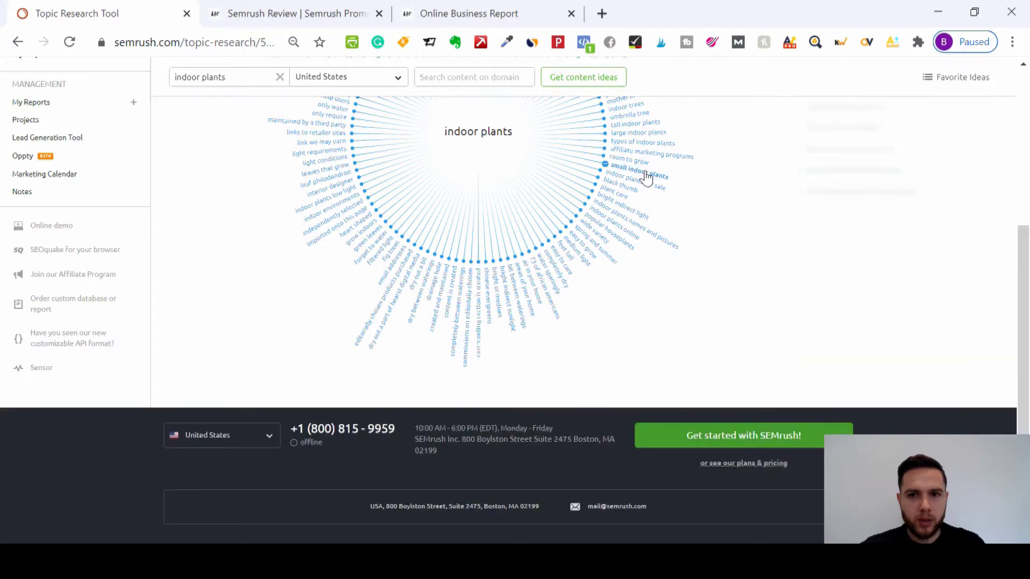
pyautogui.moveTo(1027, 330); pyautogui.dragTo(1027, 235)
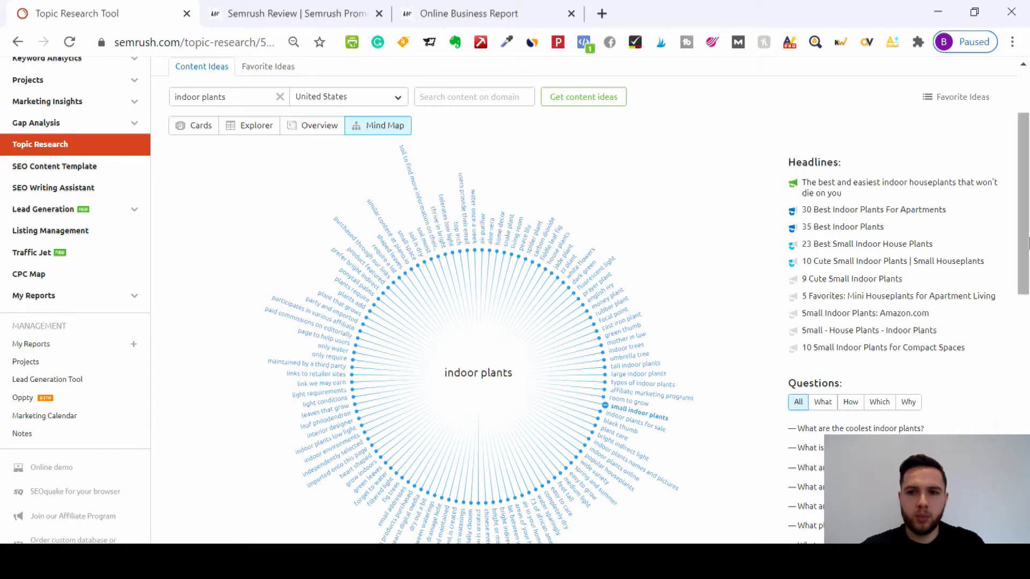
pyautogui.moveTo(1028, 241); pyautogui.dragTo(1027, 318)
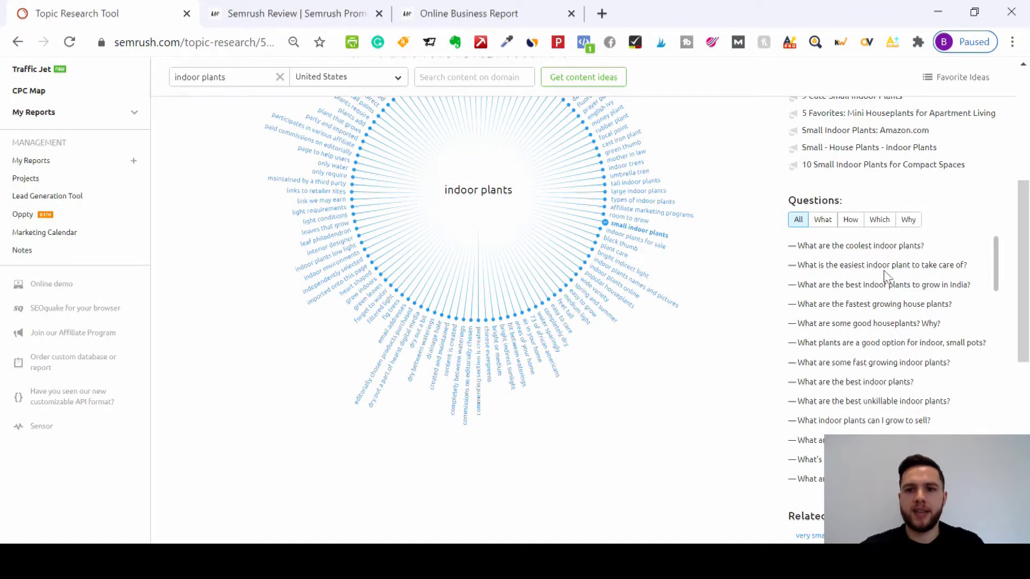
# - Cycle the Questions filter through What, How and Which, ending on Why questions
pyautogui.click(824, 222)
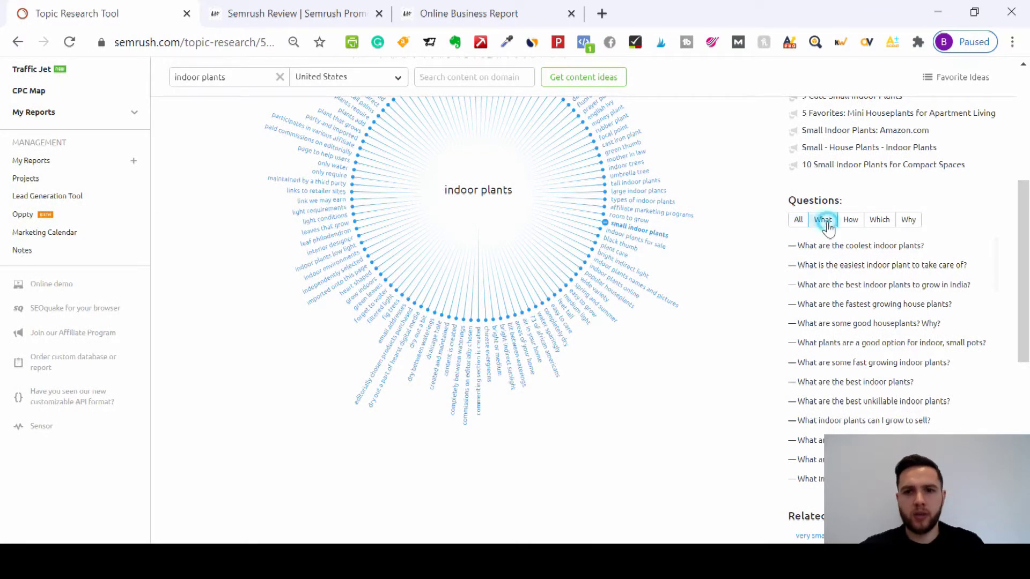
pyautogui.click(849, 224)
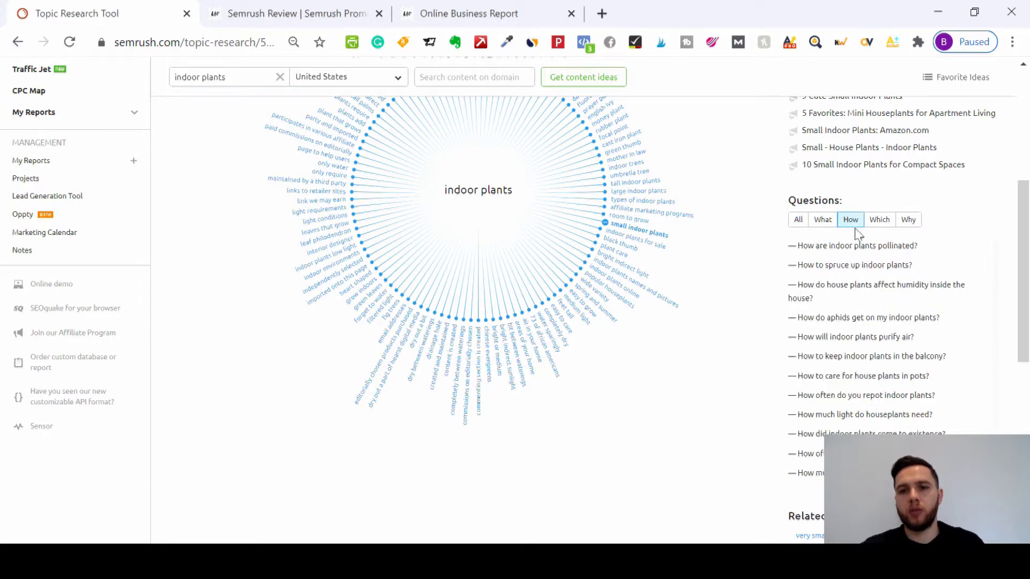
pyautogui.click(878, 224)
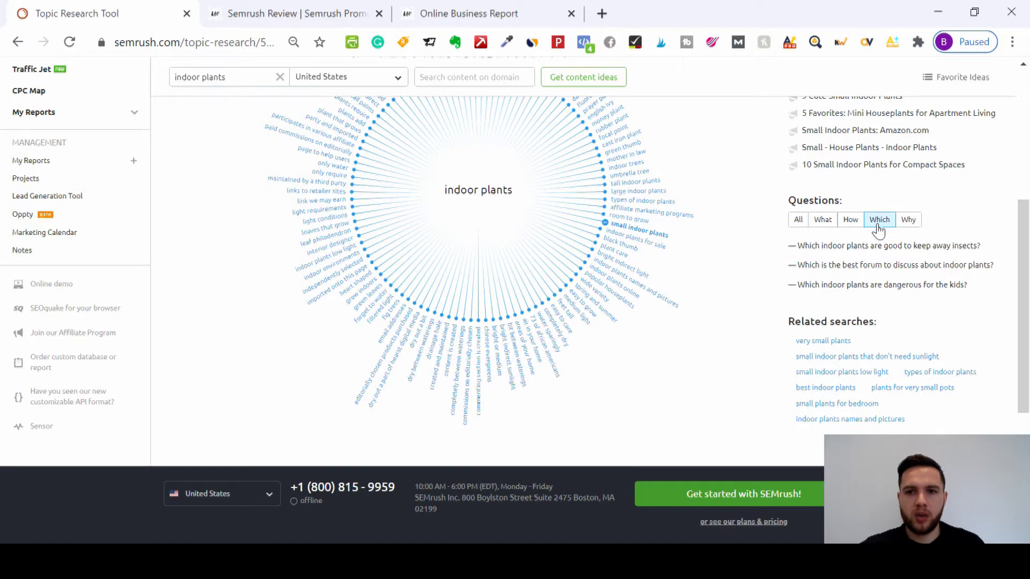
pyautogui.click(909, 222)
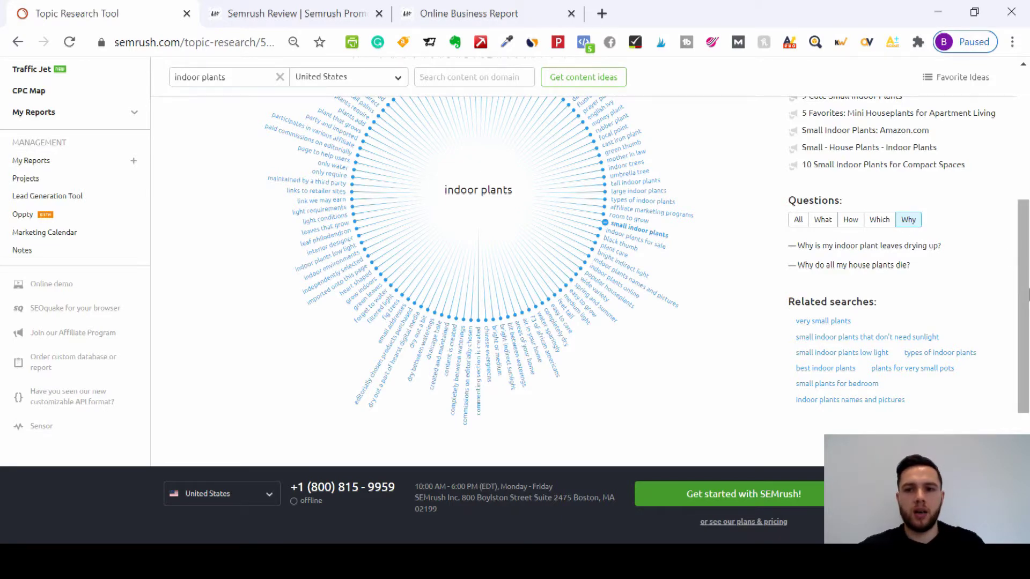
pyautogui.scroll(3, 1028, 293)
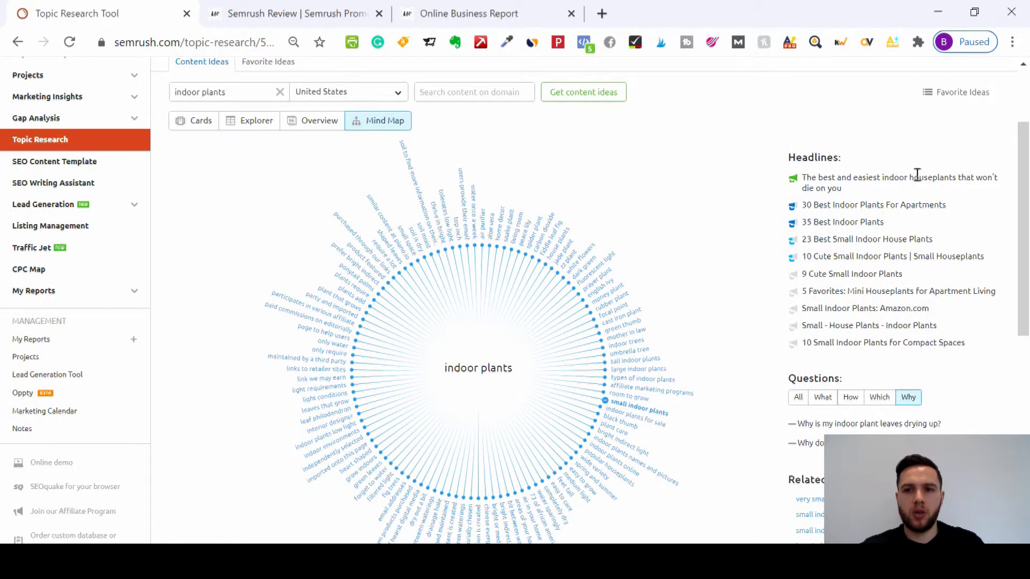
pyautogui.scroll(-2, 1028, 274)
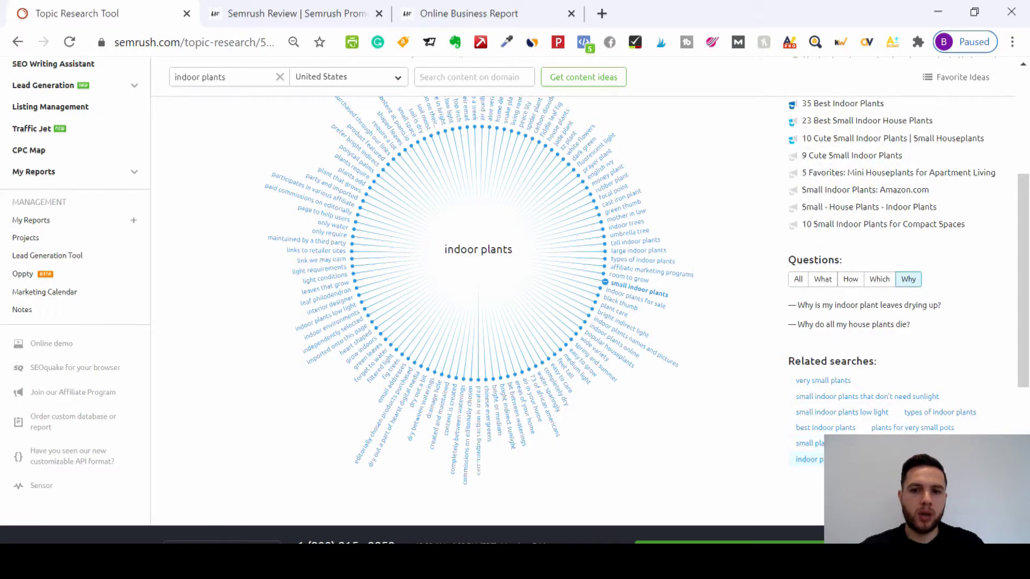
pyautogui.scroll(2, 1027, 283)
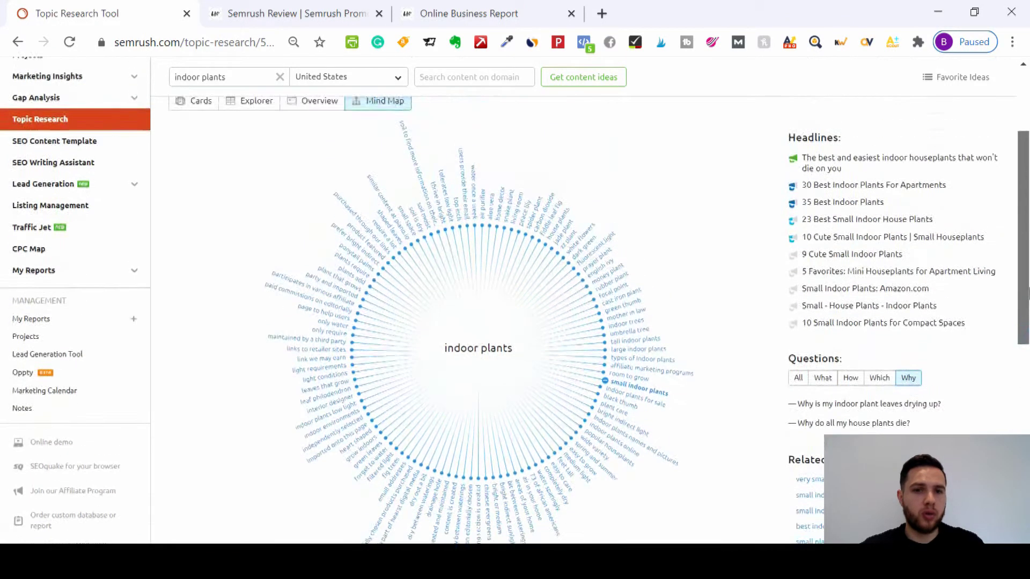
pyautogui.moveTo(1028, 282); pyautogui.dragTo(1028, 328)
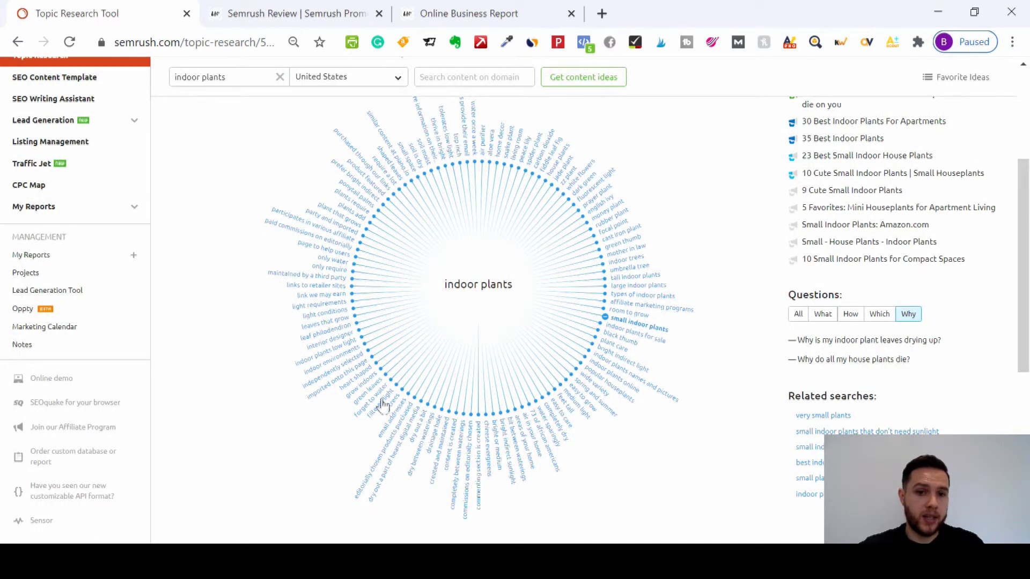
pyautogui.scroll(1, 1026, 300)
pyautogui.scroll(2, 1025, 307)
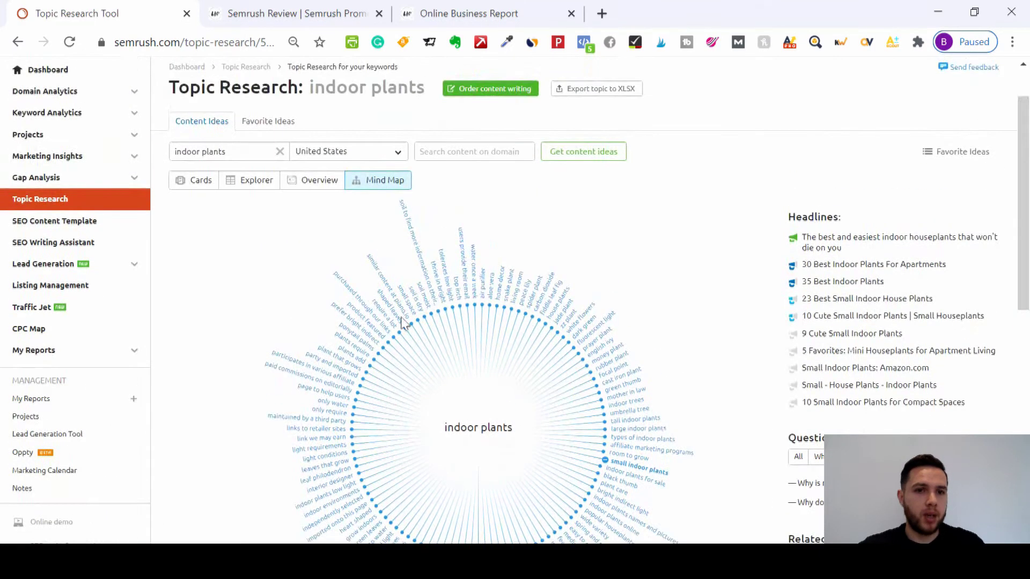
# - Switch to Overview and open the '12 Best Air Purifying Plants' top headline
pyautogui.click(321, 181)
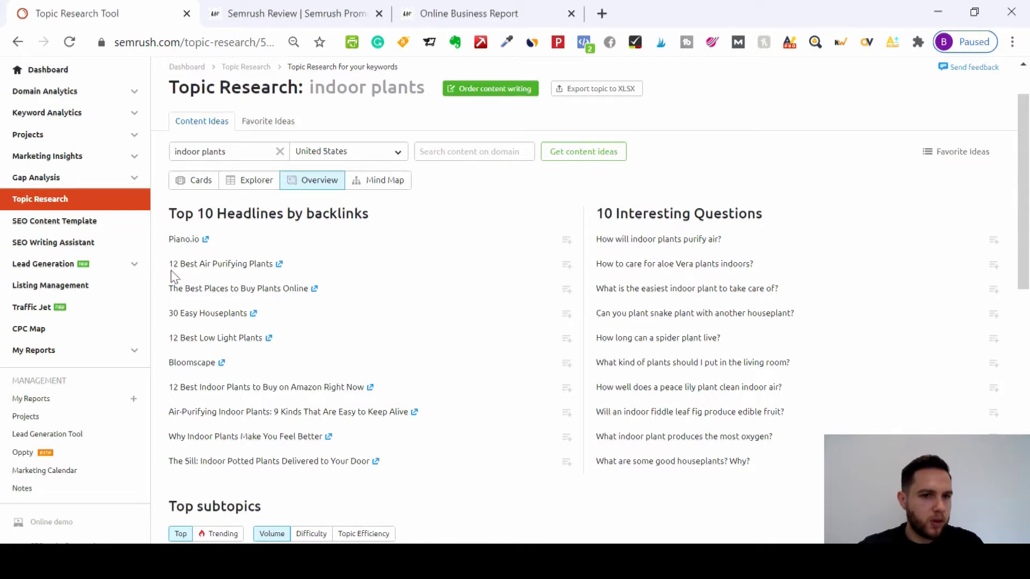
pyautogui.click(280, 264)
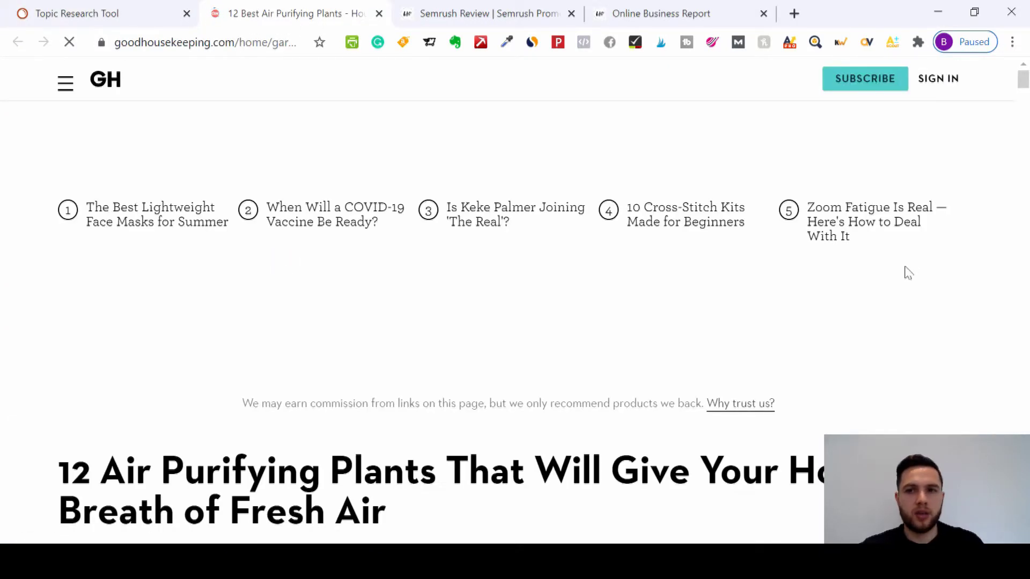
# - Scroll through the Good Housekeeping article, then return to the Topic Research Tool tab
pyautogui.moveTo(1024, 85); pyautogui.dragTo(1028, 98)
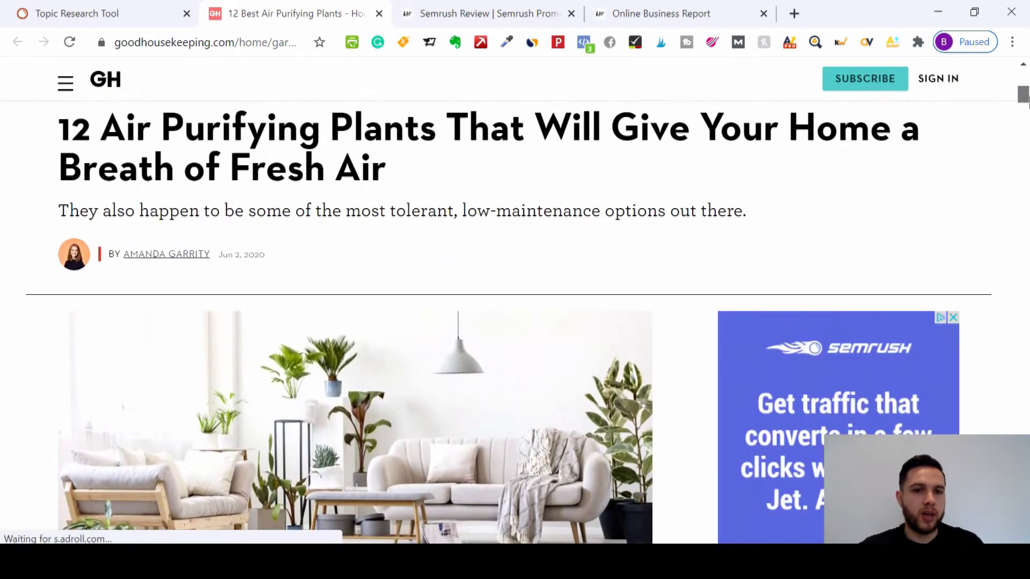
pyautogui.moveTo(1027, 99); pyautogui.dragTo(1028, 124)
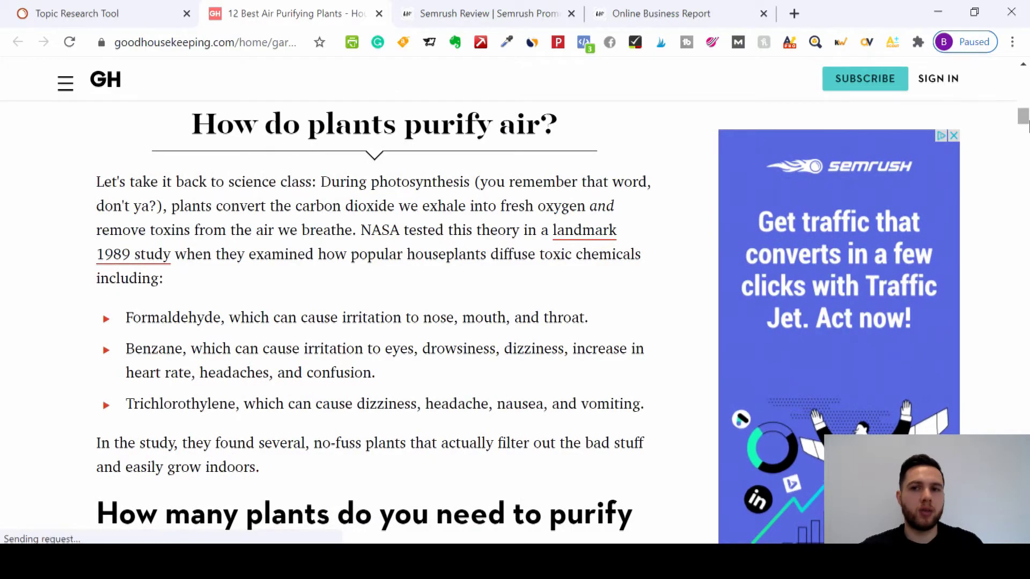
pyautogui.moveTo(1028, 124); pyautogui.dragTo(1023, 97)
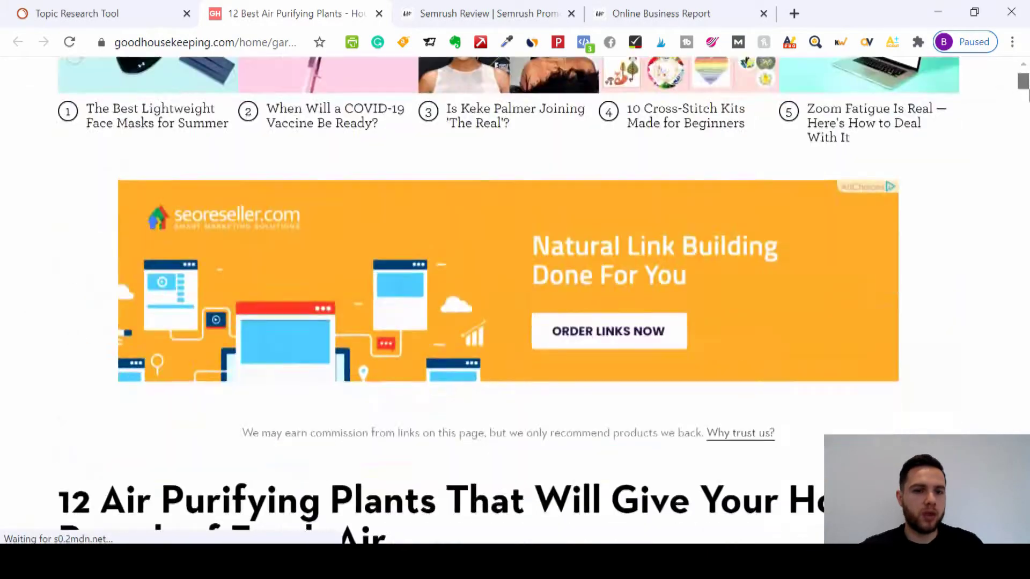
pyautogui.moveTo(1026, 92); pyautogui.dragTo(1027, 307)
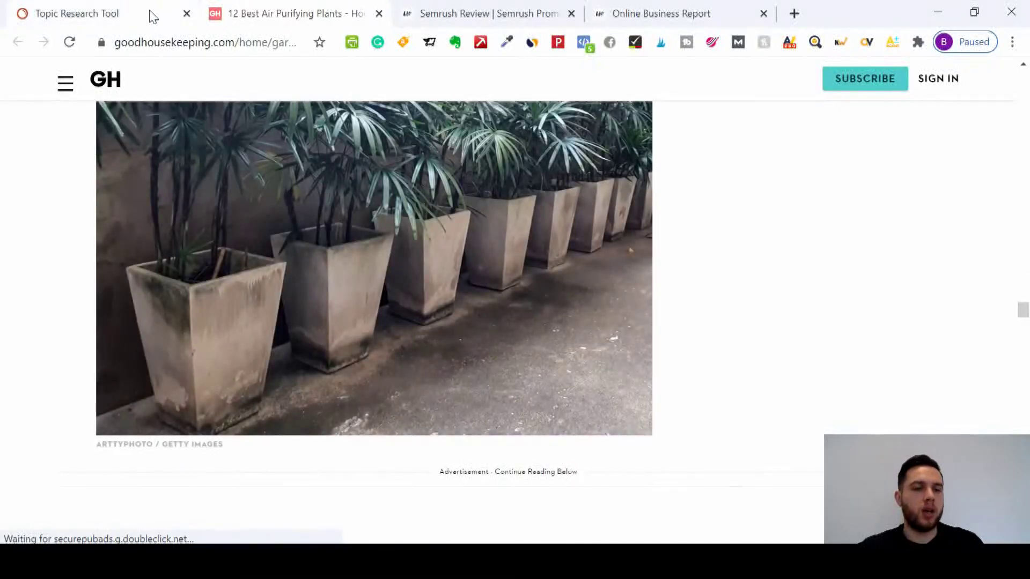
pyautogui.click(151, 15)
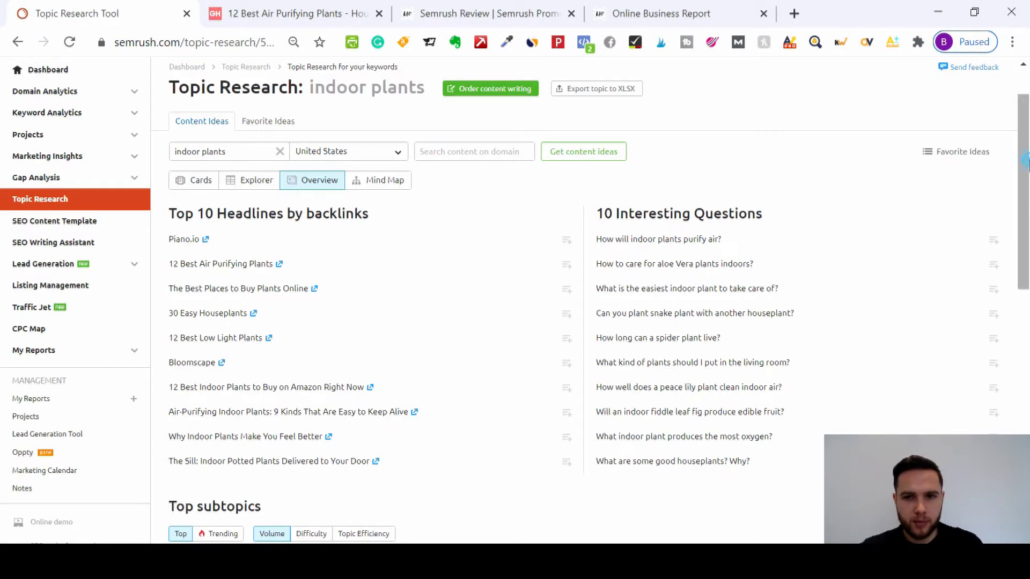
# - Expand the Air Purifier subtopic card in Overview to reveal its headlines and questions
pyautogui.moveTo(1026, 160); pyautogui.dragTo(1027, 192)
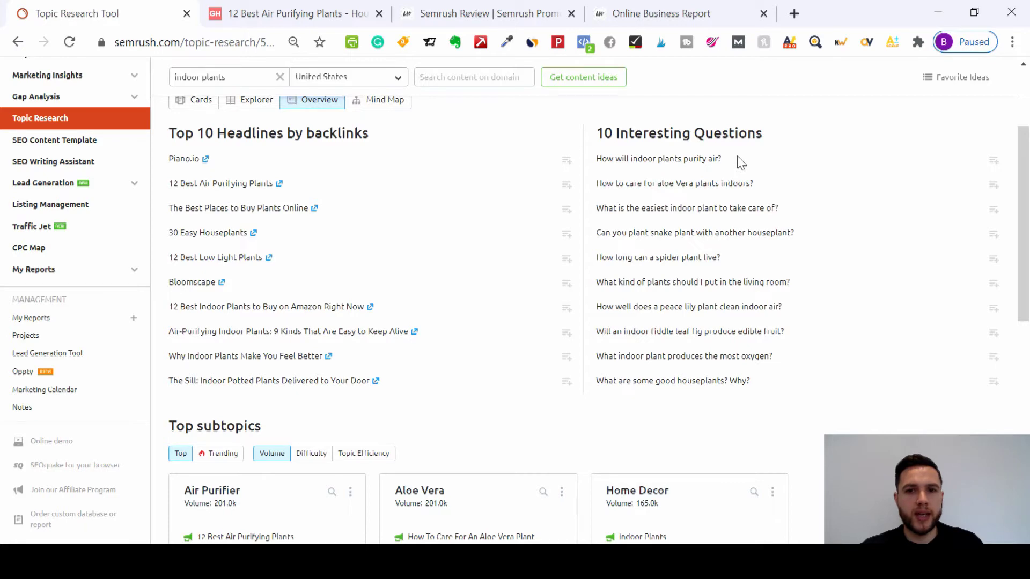
pyautogui.scroll(1, 1014, 185)
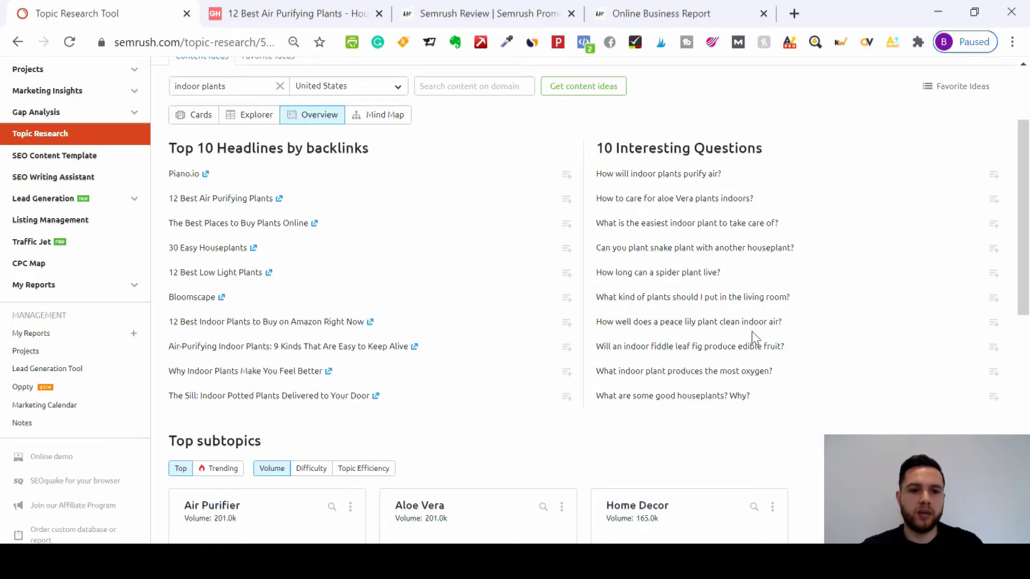
pyautogui.moveTo(1027, 216); pyautogui.dragTo(1028, 314)
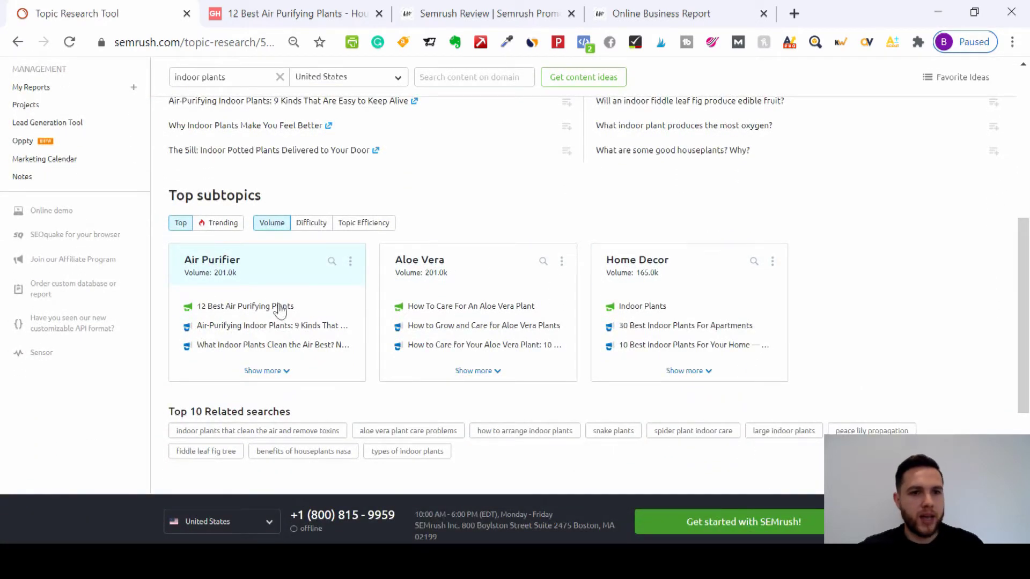
pyautogui.click(265, 375)
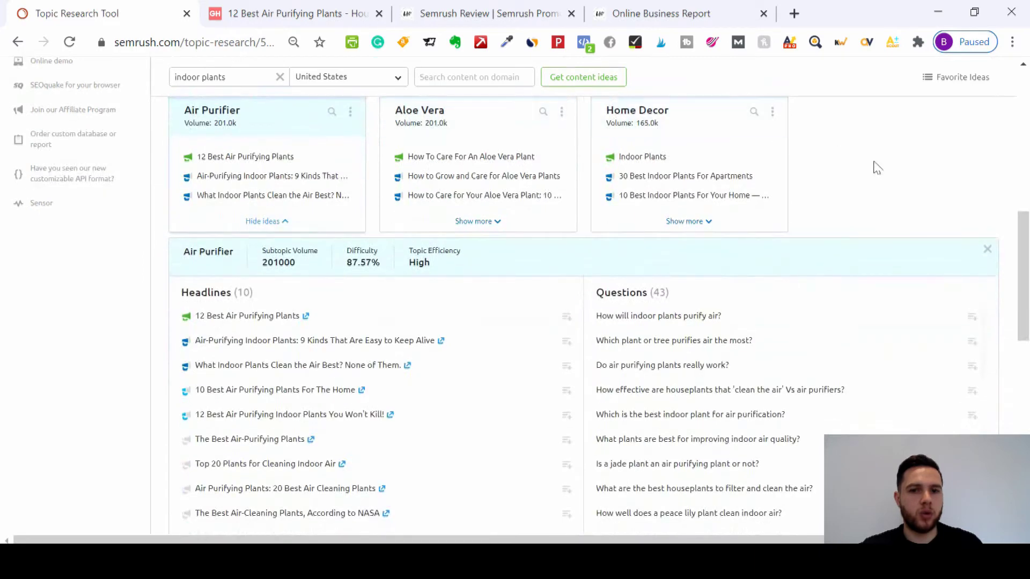
# - Show Trending subtopics, which has none, then switch to the Explorer table view
pyautogui.moveTo(1024, 276); pyautogui.dragTo(1029, 232)
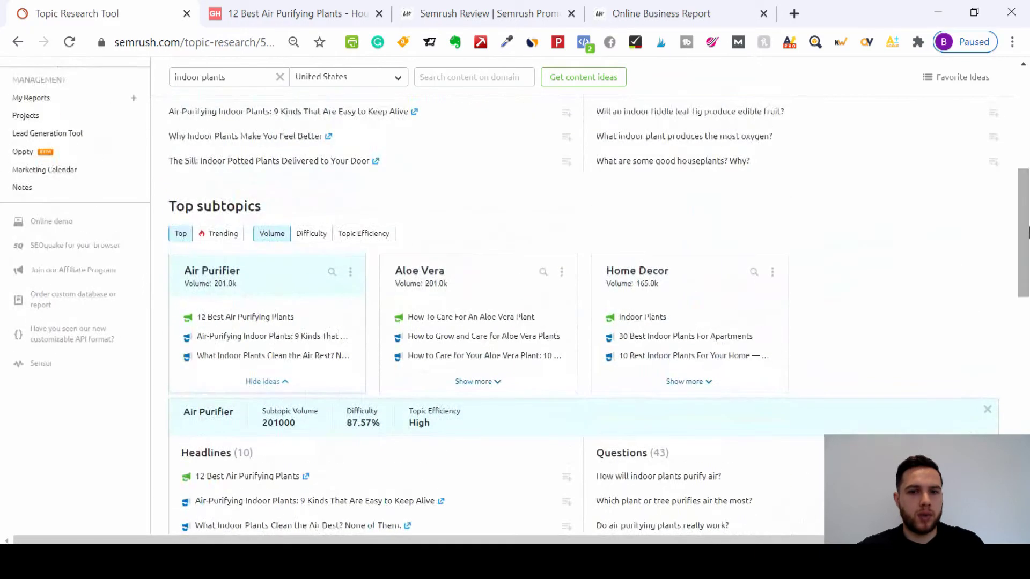
pyautogui.click(208, 237)
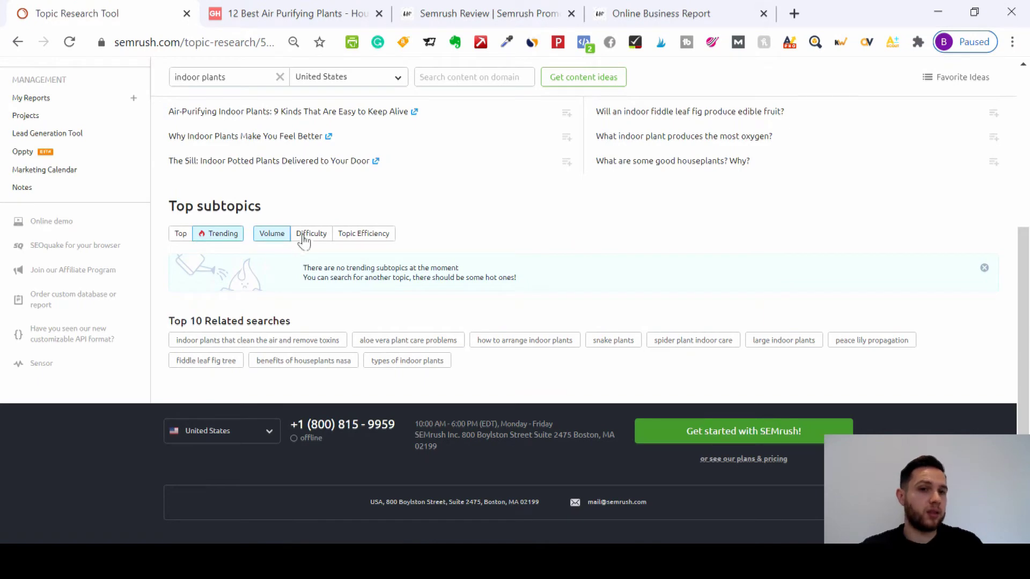
pyautogui.moveTo(1024, 322); pyautogui.dragTo(1024, 135)
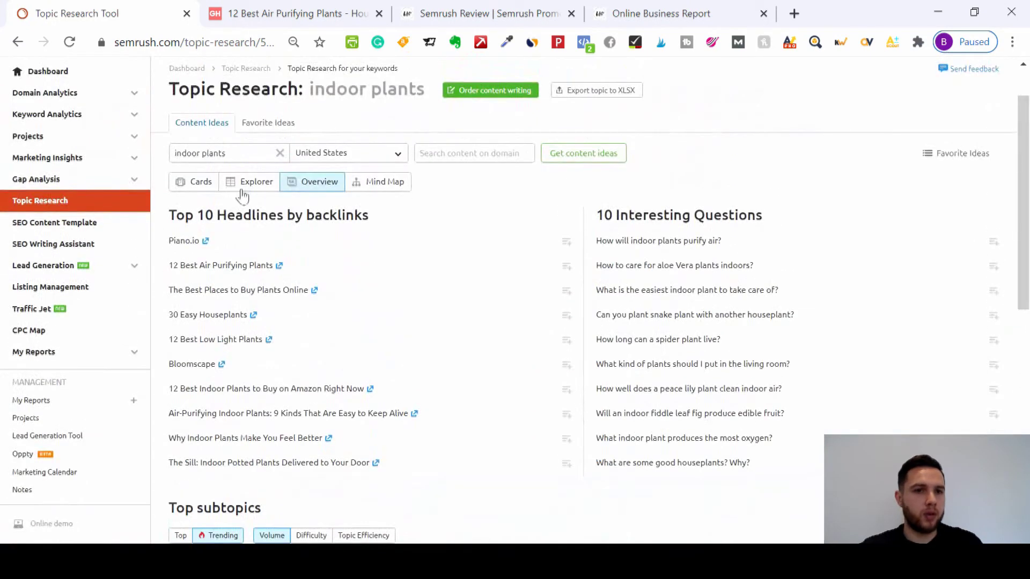
pyautogui.click(260, 182)
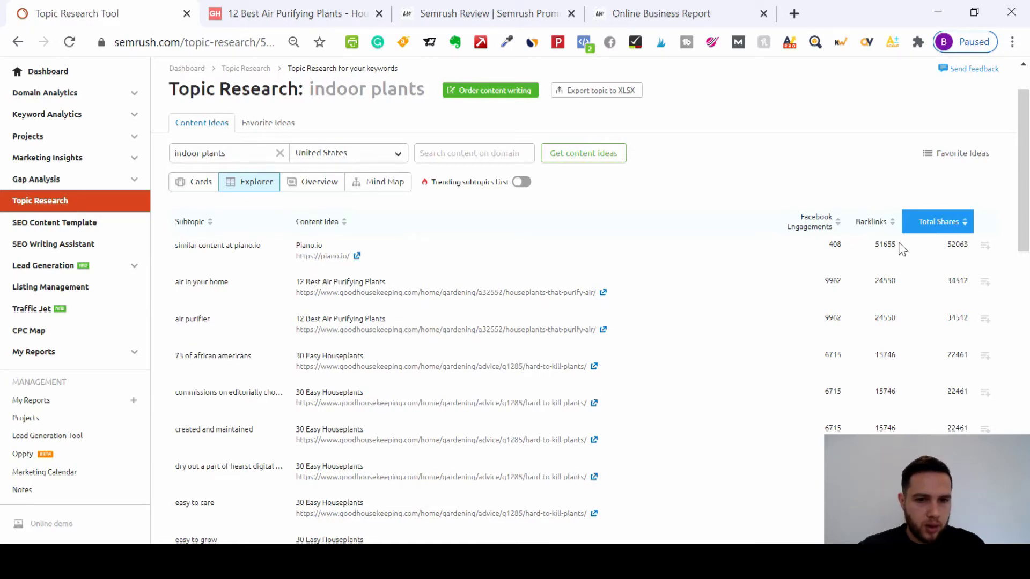
# - Scroll the Explorer table ranked by total shares, led by Piano.io at 52063
pyautogui.scroll(-3, 643, 349)
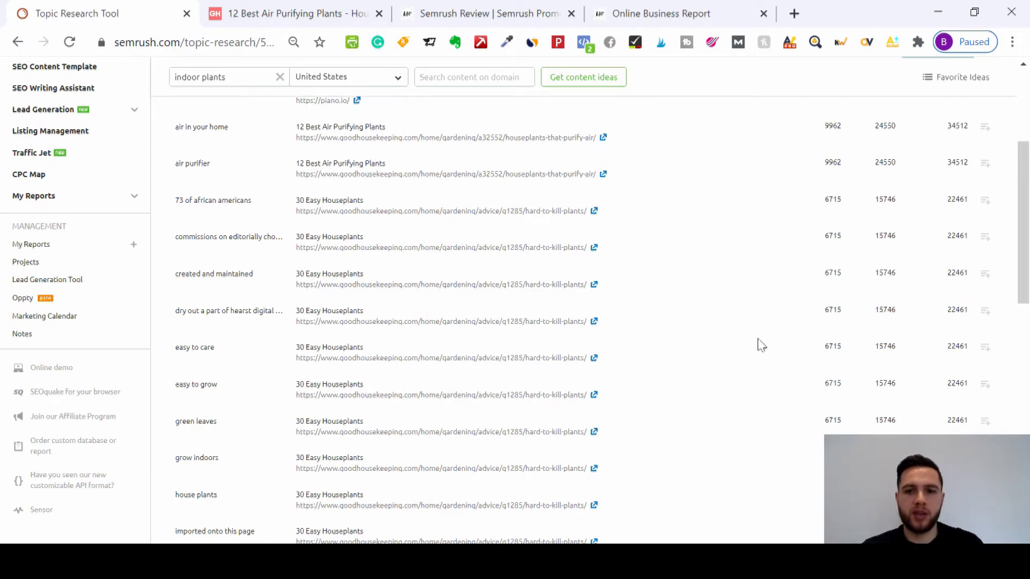
pyautogui.moveTo(1025, 285); pyautogui.dragTo(1027, 260)
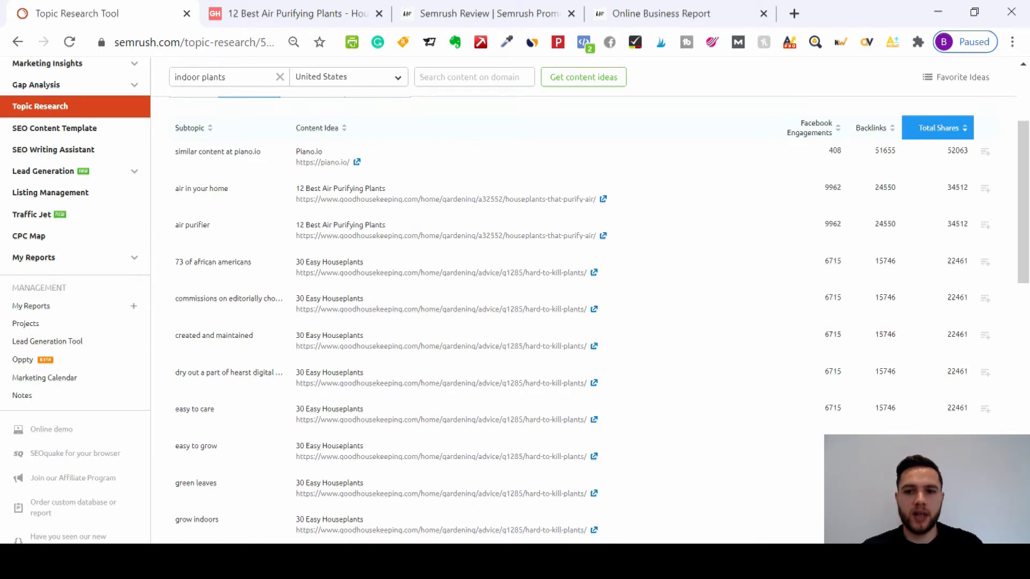
# - Read the 'easy to grow' Good Housekeeping article, then return to the Topic Research cards
pyautogui.click(594, 456)
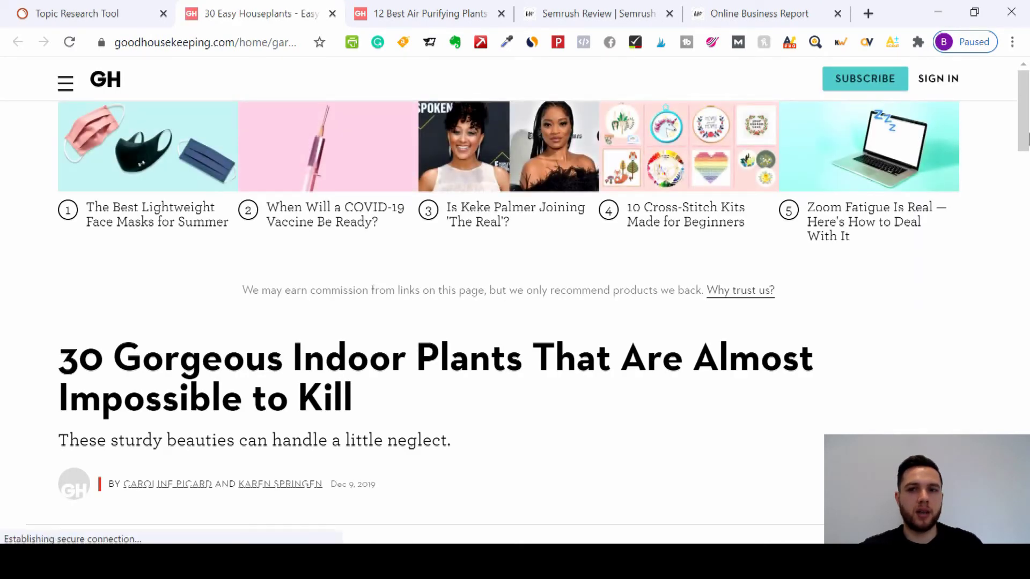
pyautogui.moveTo(1026, 120); pyautogui.dragTo(1025, 204)
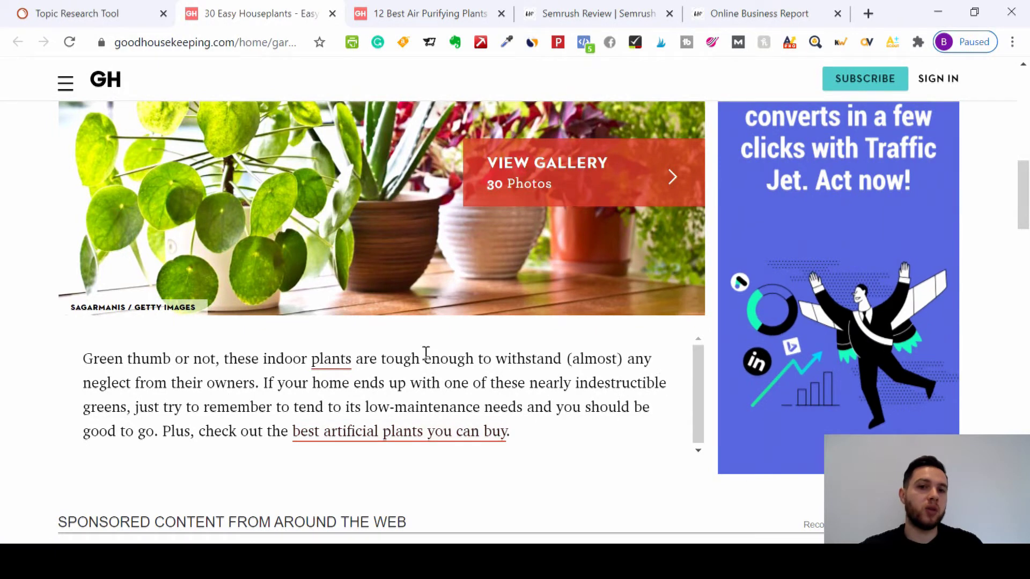
pyautogui.click(32, 11)
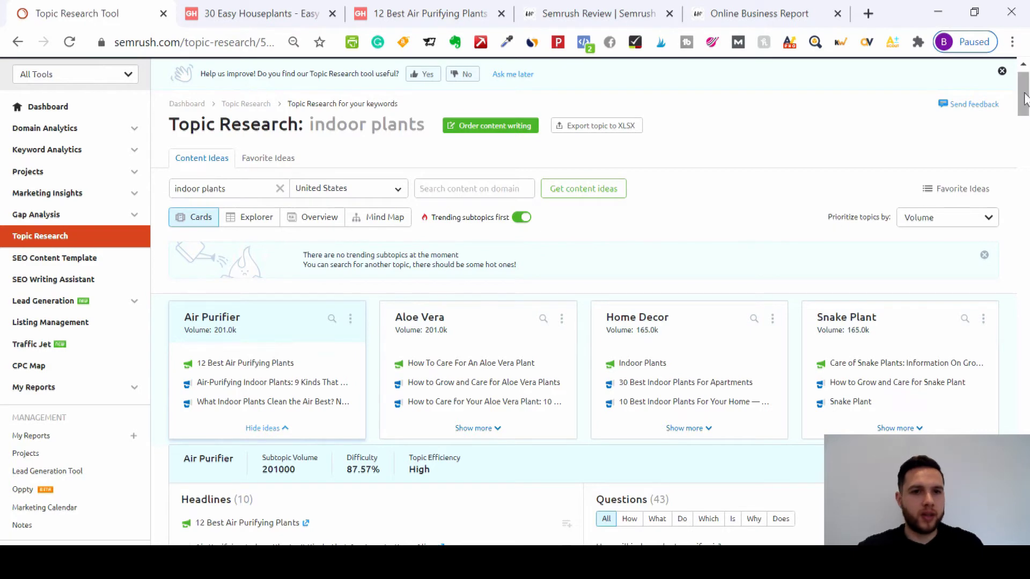
pyautogui.scroll(-2, 558, 161)
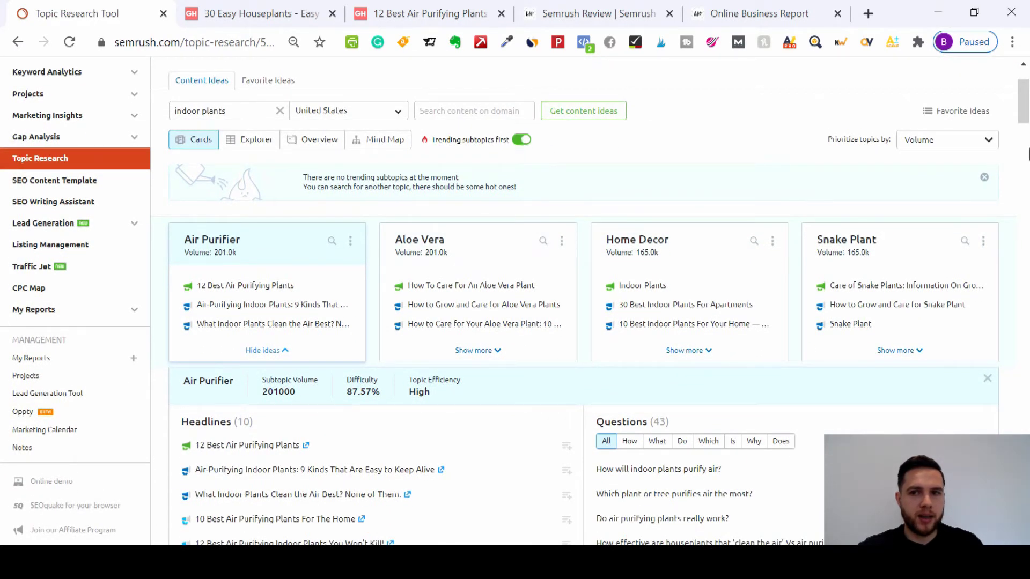
# - Cycle the Air Purifier question filters (How, What, Do, Which, Is, Why) ending on Does
pyautogui.click(1025, 105)
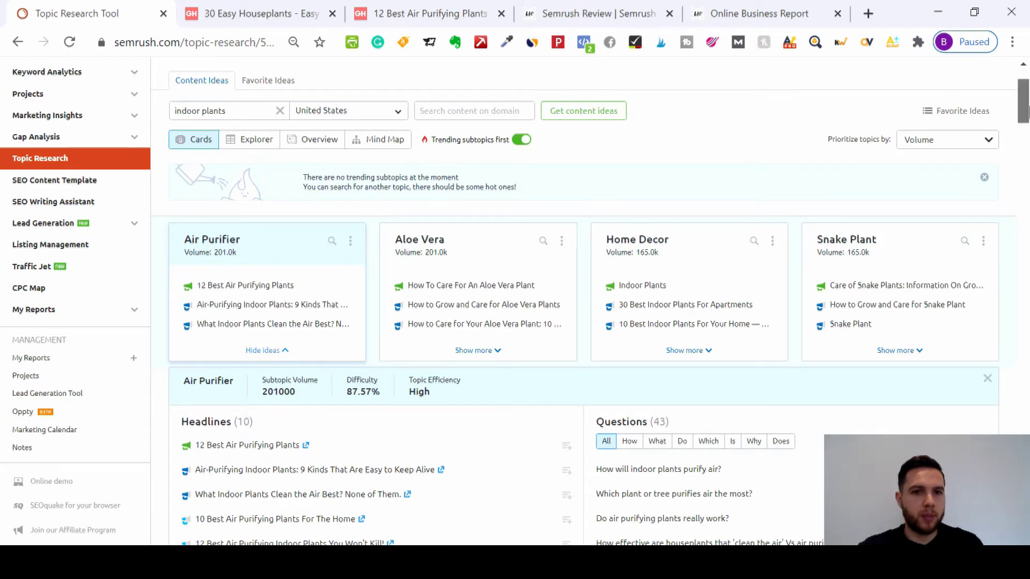
pyautogui.scroll(-2, 1026, 112)
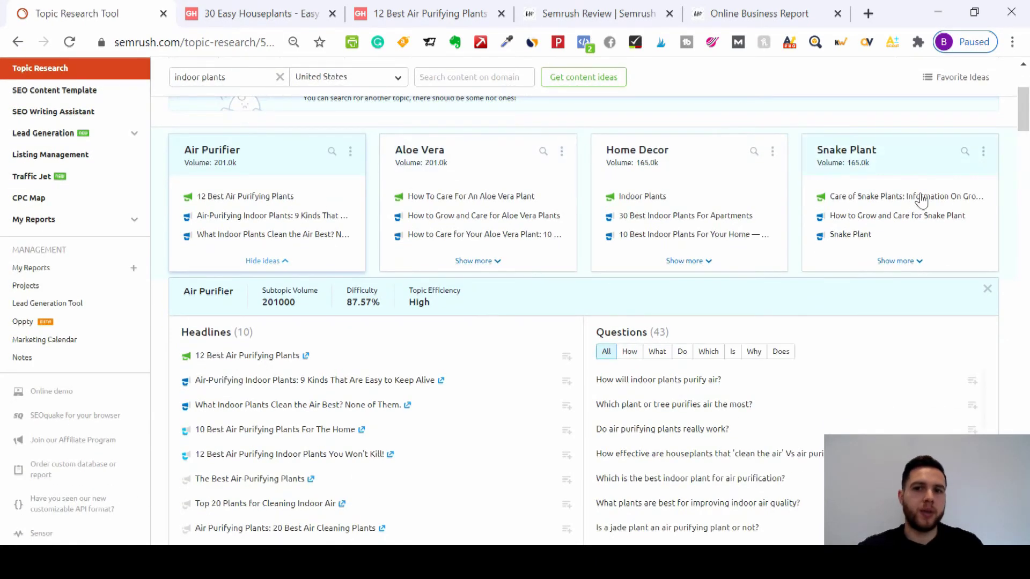
pyautogui.scroll(-3, 1026, 110)
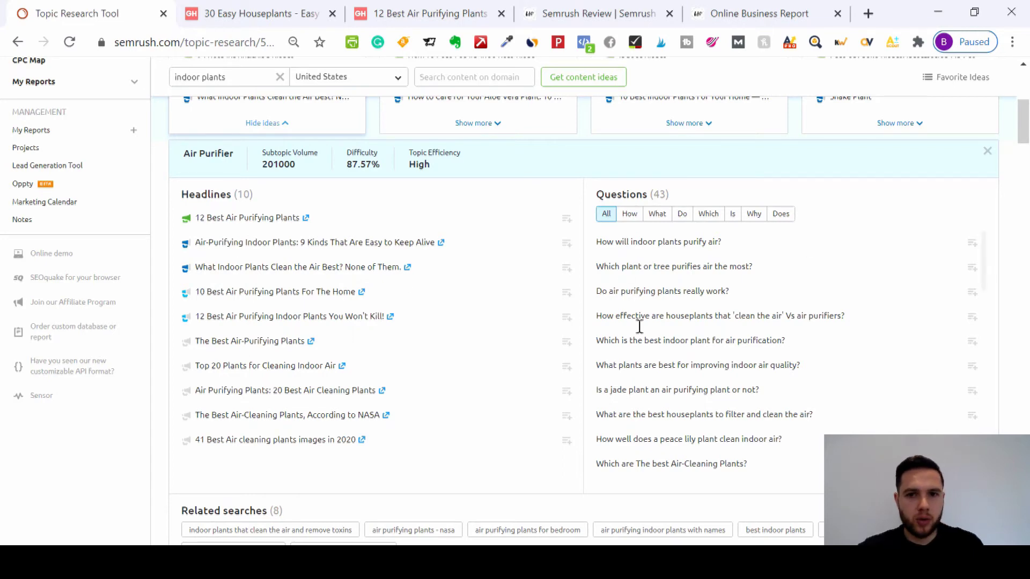
pyautogui.click(633, 213)
pyautogui.click(668, 215)
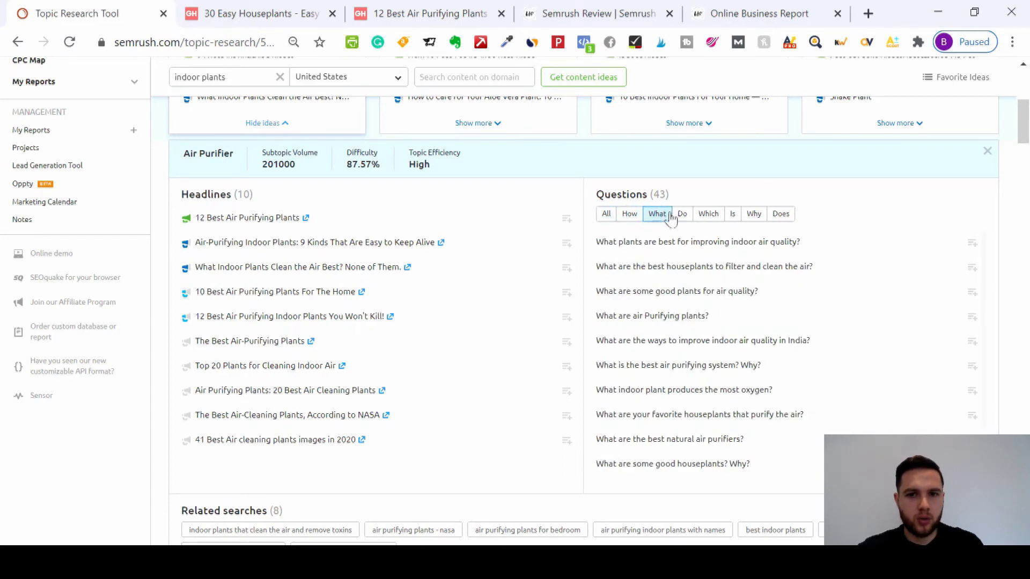
pyautogui.click(683, 214)
pyautogui.click(708, 214)
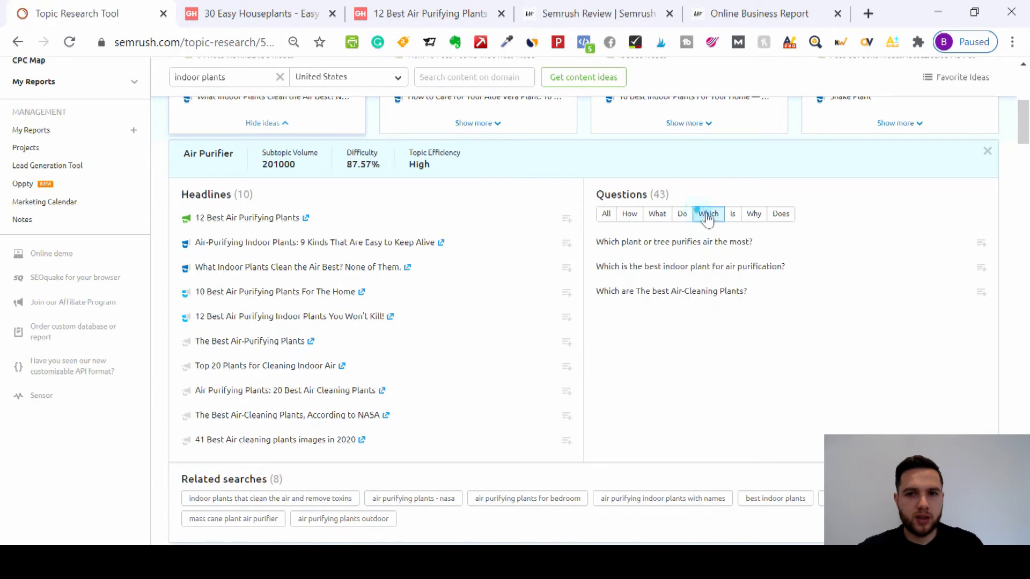
pyautogui.click(735, 214)
pyautogui.click(754, 213)
pyautogui.click(781, 213)
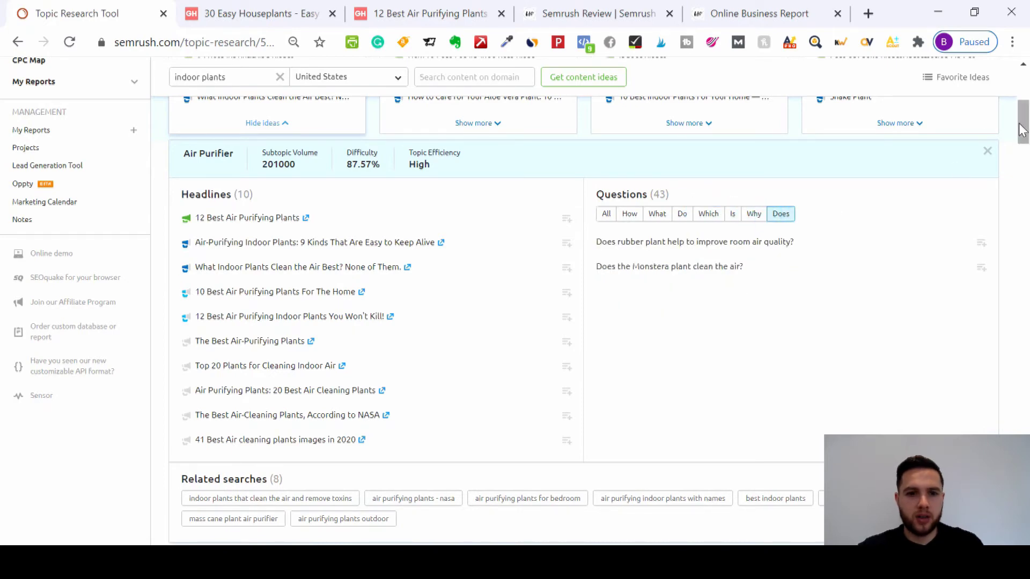
# - Review the two Does questions, then switch to the Semrush Review browser tab
pyautogui.scroll(-5, 1021, 130)
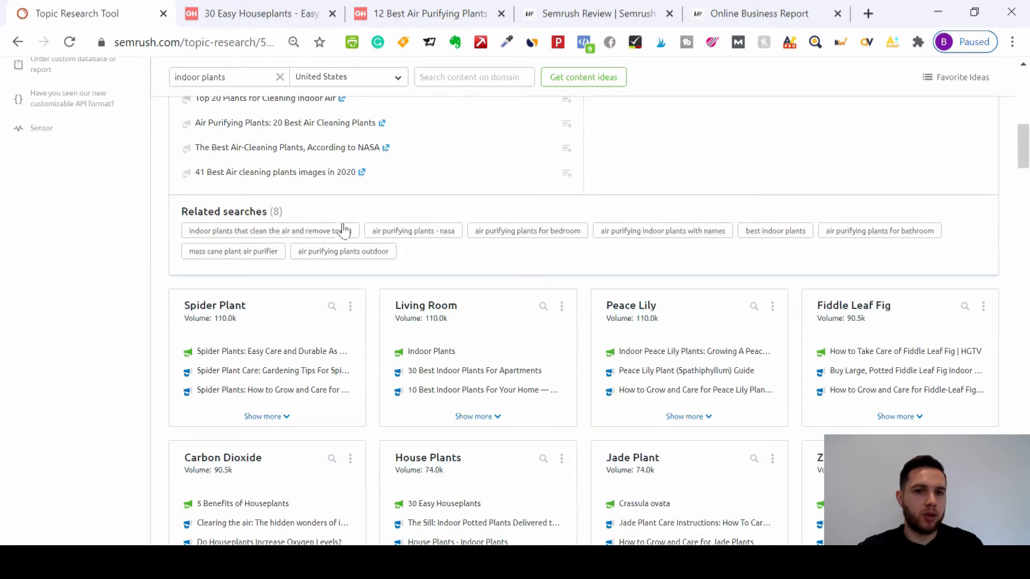
pyautogui.click(1021, 150)
pyautogui.moveTo(1021, 150); pyautogui.dragTo(1024, 88)
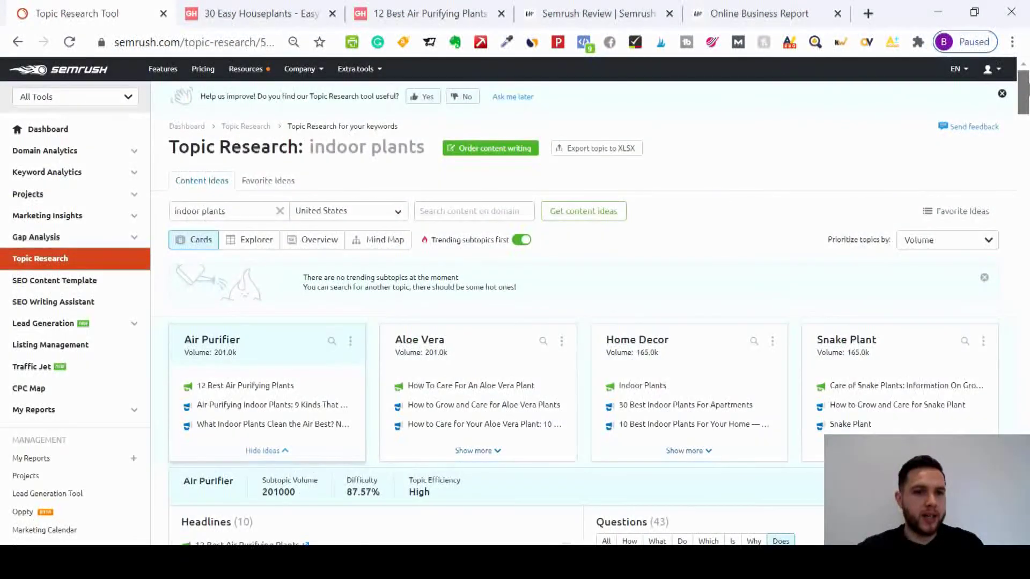
pyautogui.scroll(-1, 1014, 107)
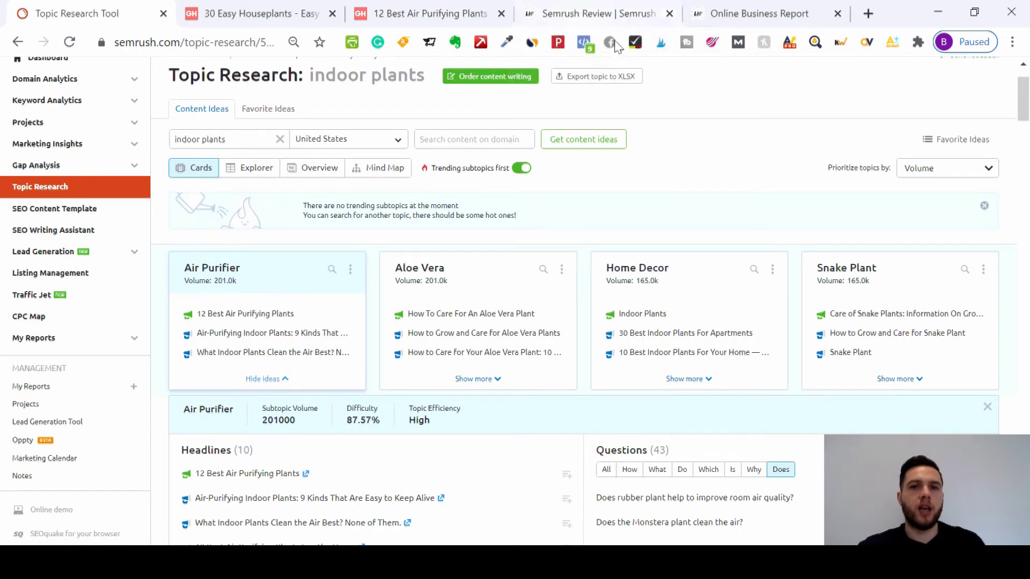
pyautogui.click(622, 12)
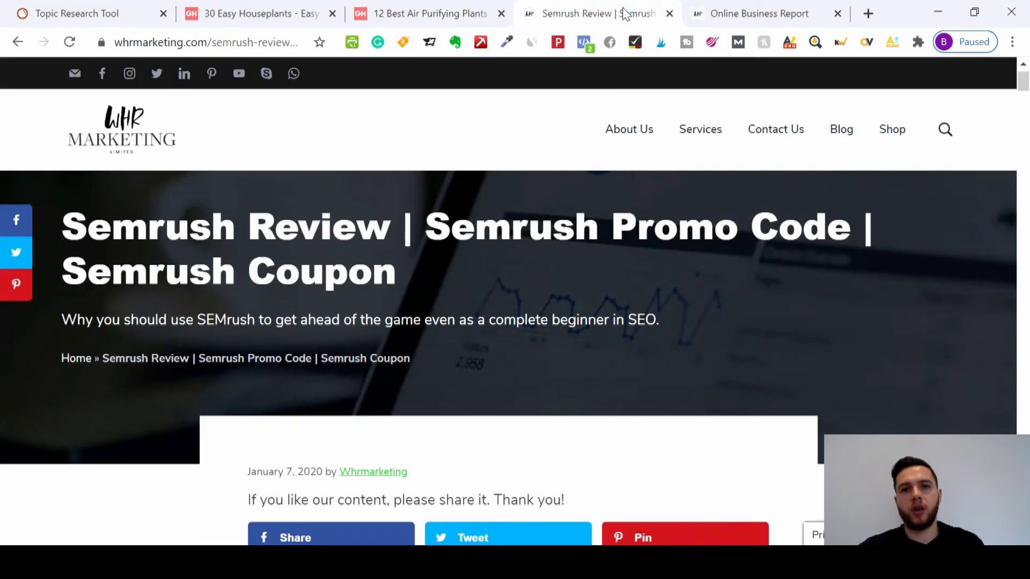
# - Switch to the Online Business Report tab showing the free report request form
pyautogui.click(776, 6)
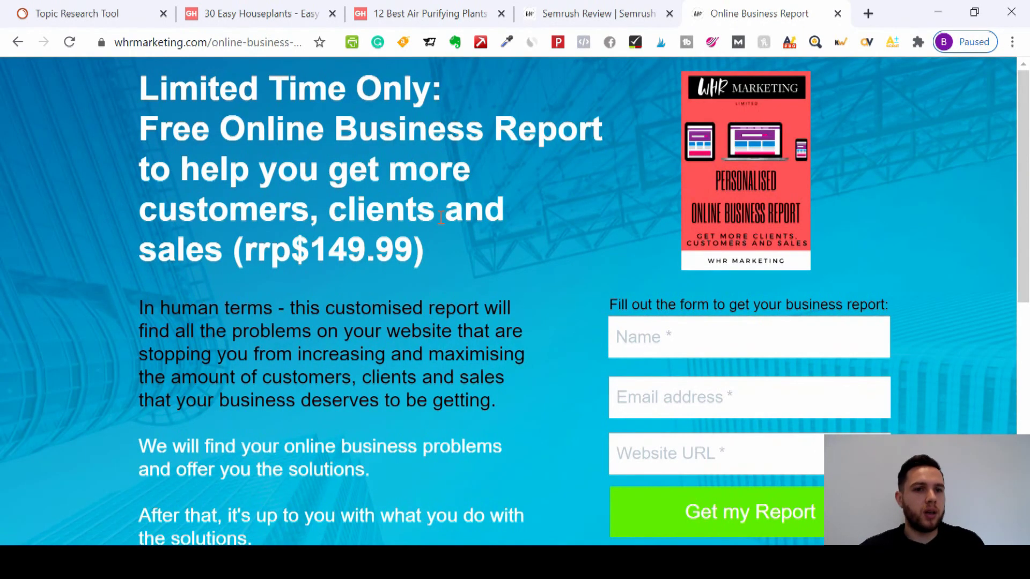